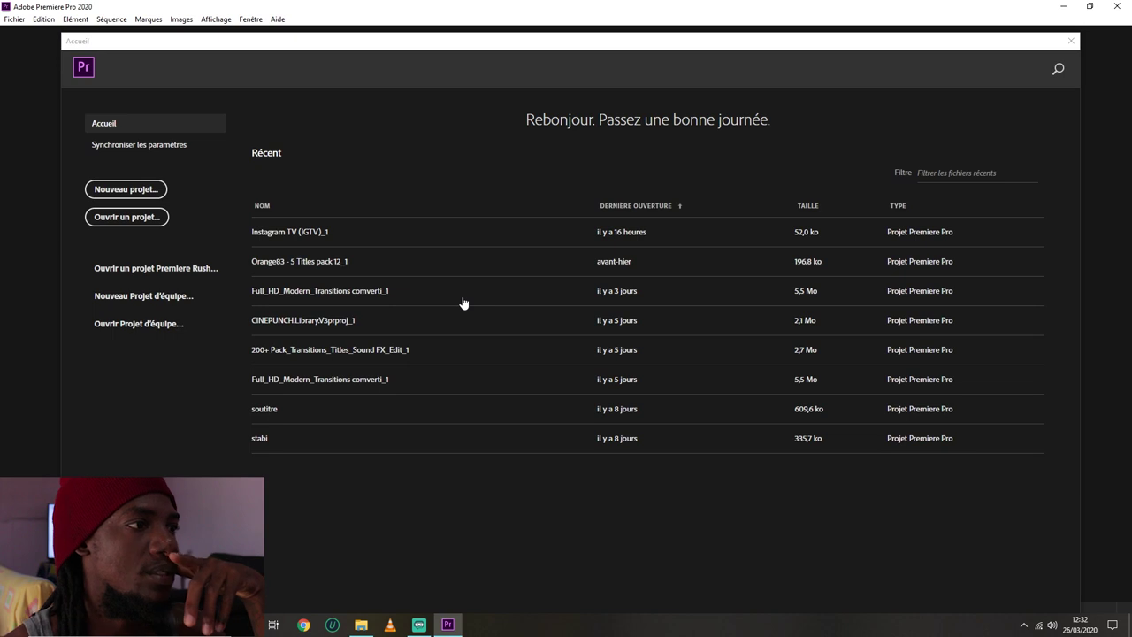
- Create a new project 'stabi tuto' saved in the stabi tuto\adobe folder
left_click(134, 190)
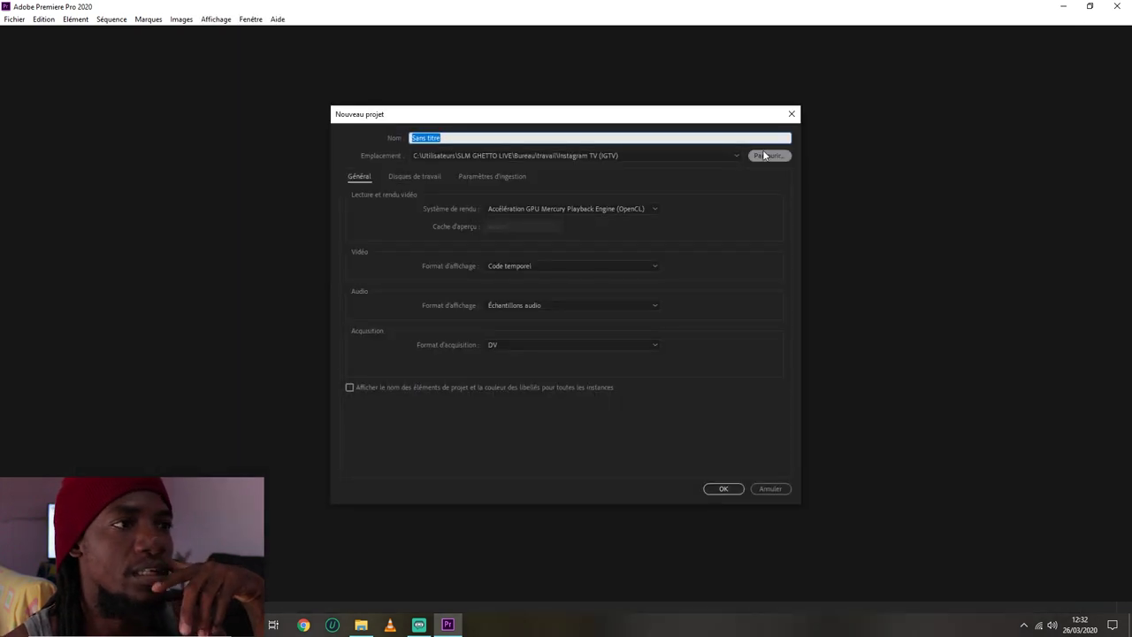
left_click(765, 155)
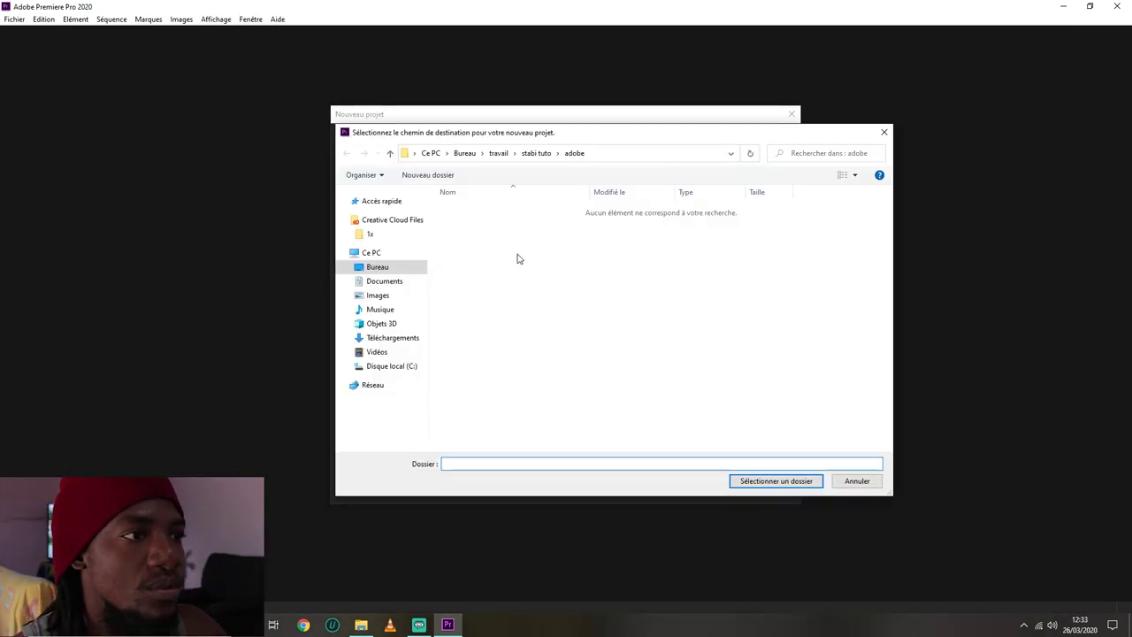
key("Return")
left_click(587, 206)
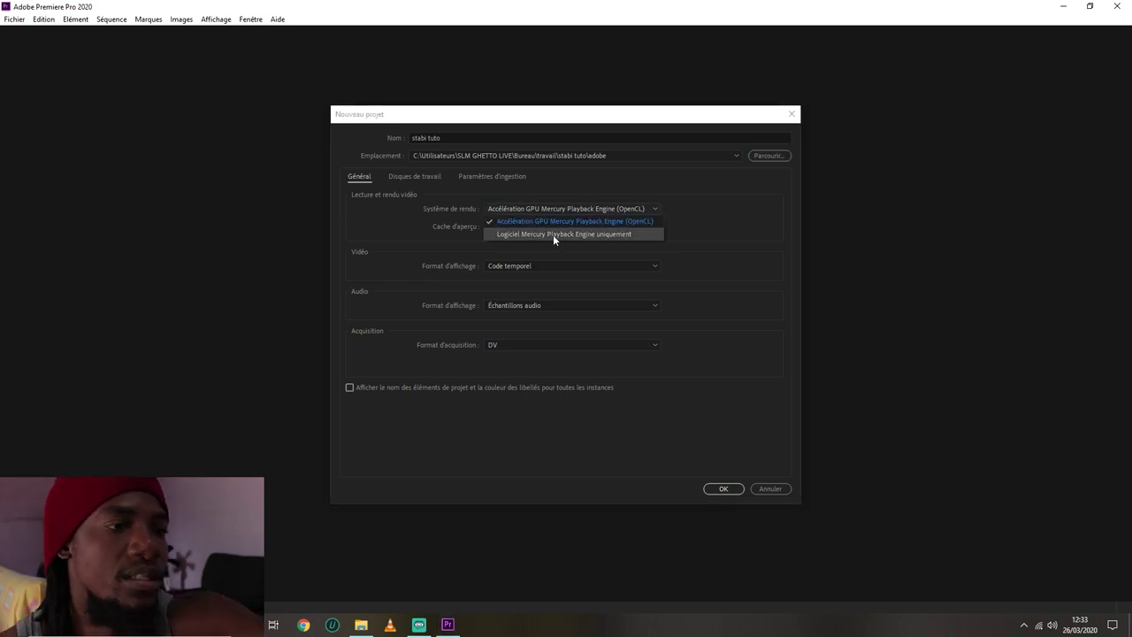
left_click(554, 234)
key("Return")
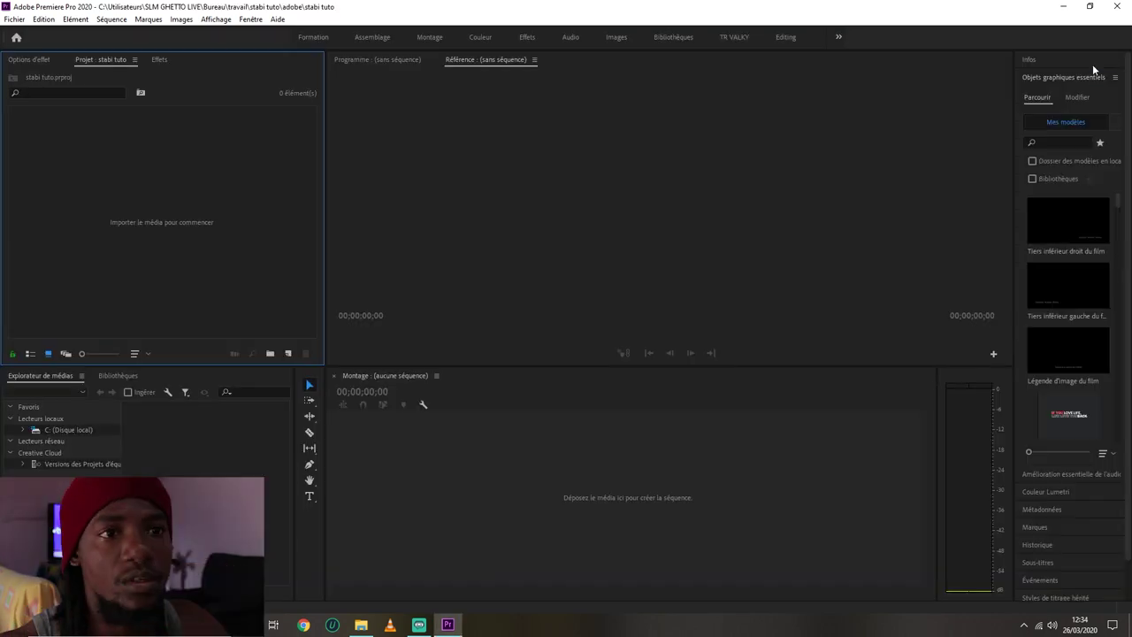
- Start a new sequence from the File > New menu
left_click(14, 18)
mouse_move(35, 30)
left_click(248, 58)
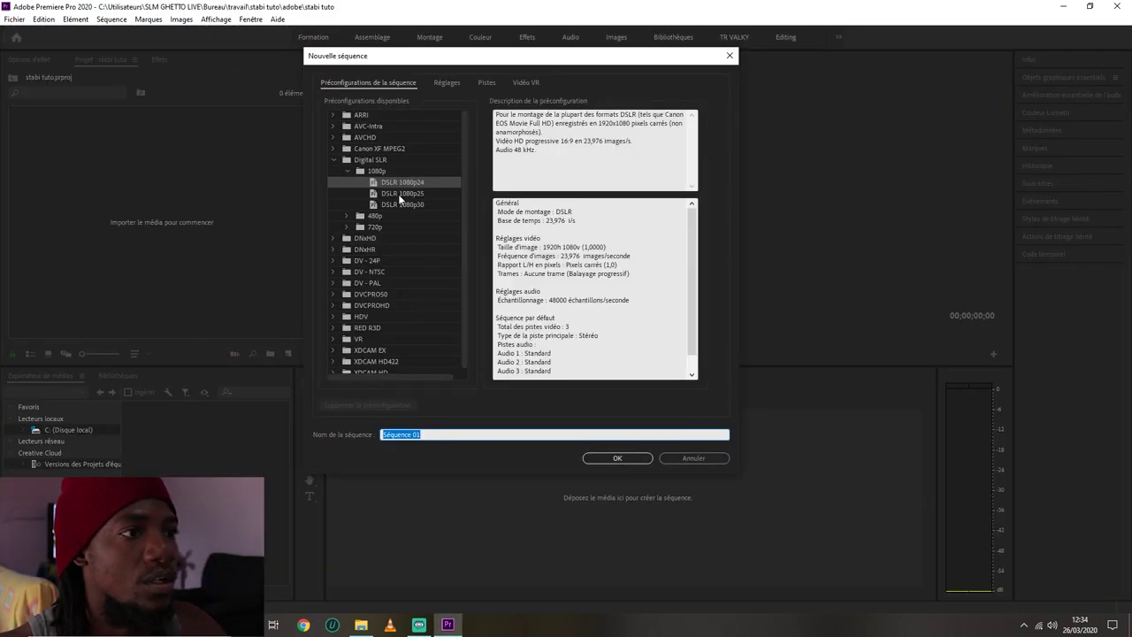
- Create Séquence 01, drop MVI_6316.MOV into it, and play and scrub to review the shake
left_click(617, 457)
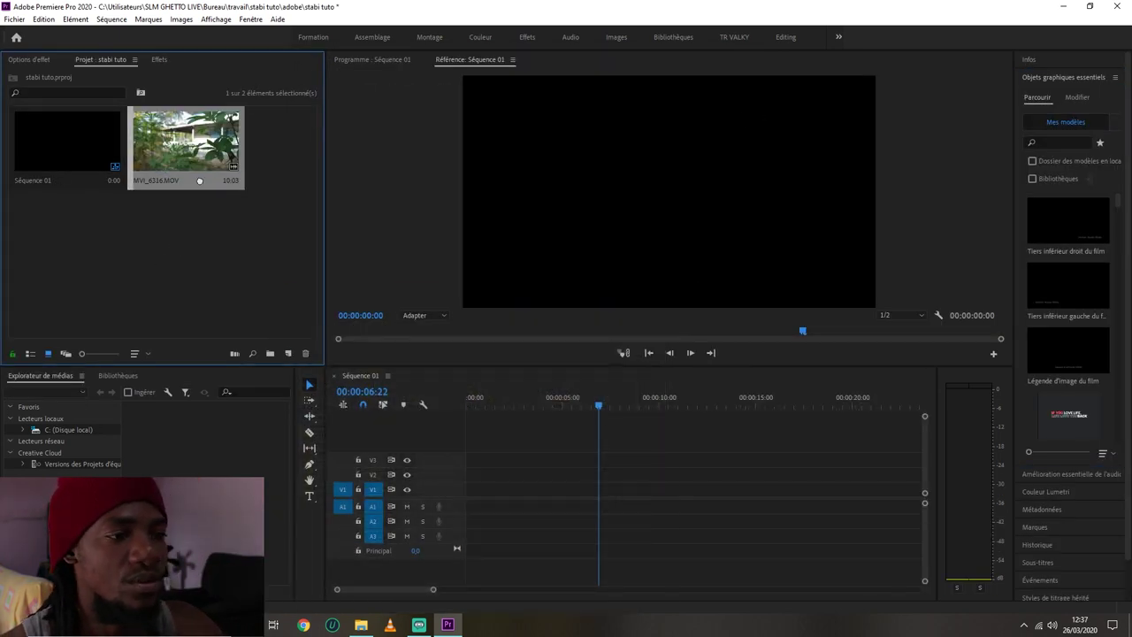
mouse_move(199, 180)
left_mouse_down()
mouse_move(518, 508)
mouse_move(474, 504)
left_mouse_up()
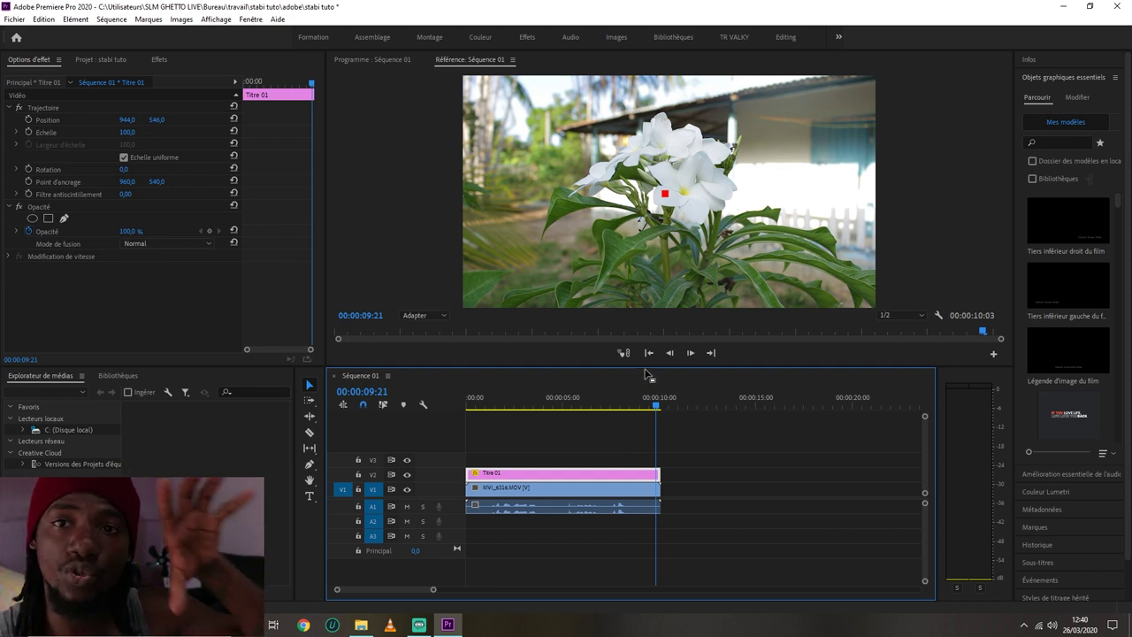
left_click(470, 405)
key("space")
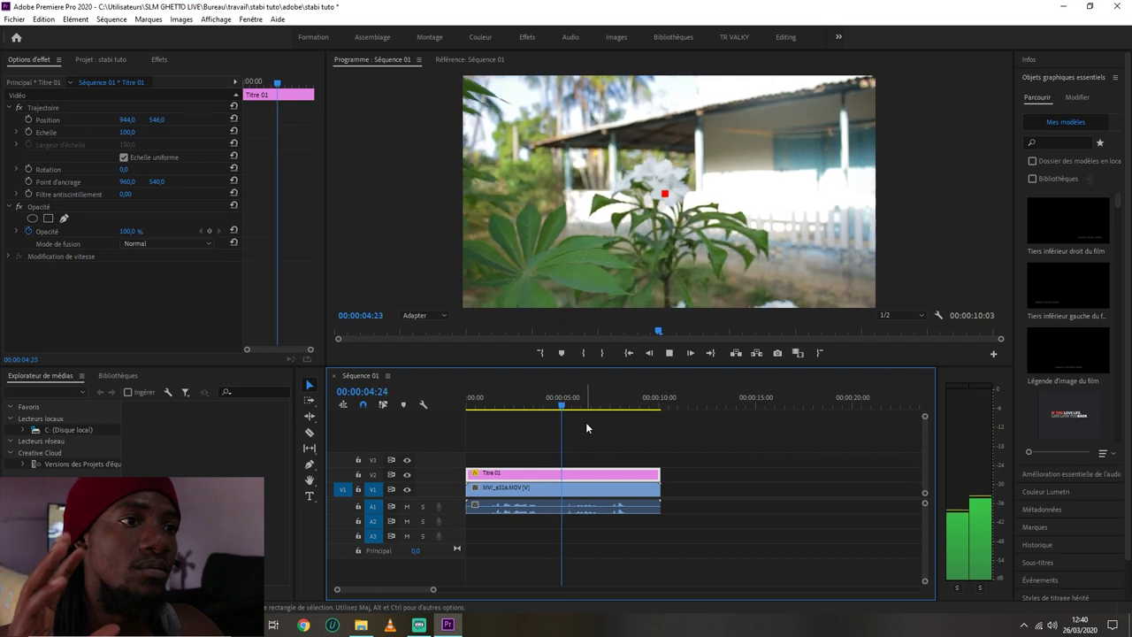
key("space")
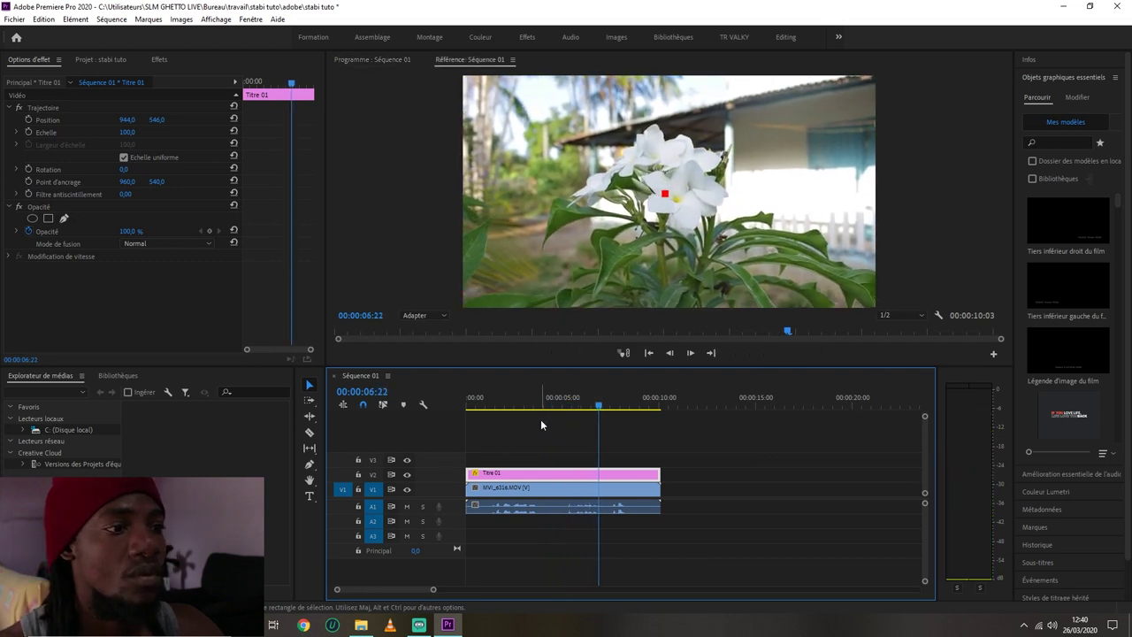
mouse_move(485, 407)
left_mouse_down()
mouse_move(590, 414)
mouse_move(507, 420)
mouse_move(579, 426)
mouse_move(528, 414)
left_mouse_up()
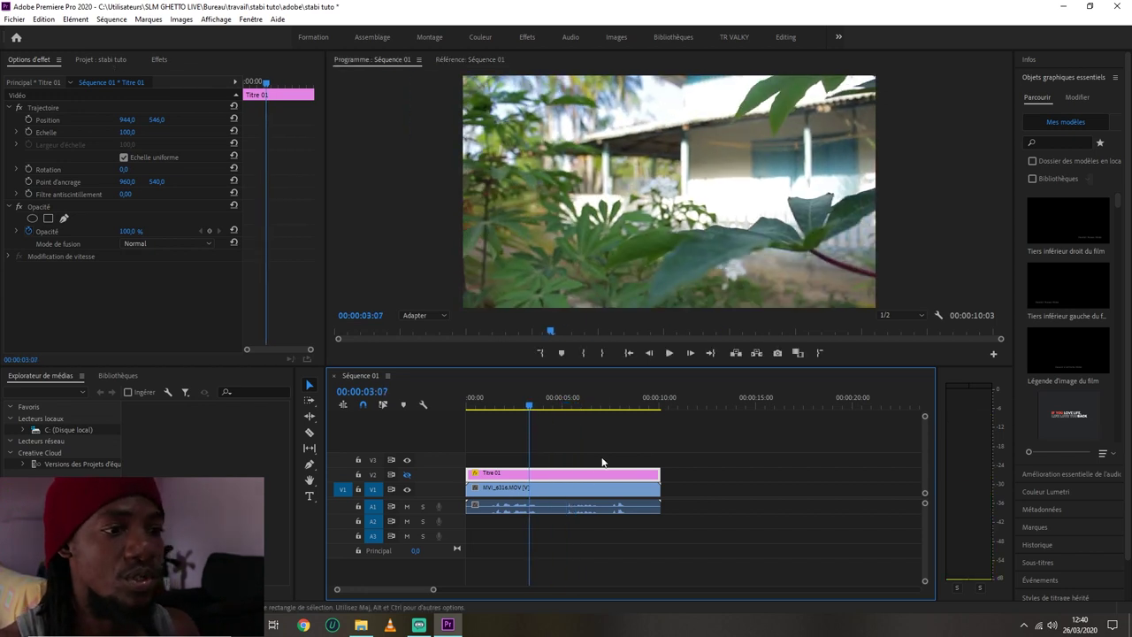
- Select the MVI_6316.MOV clip and search the Effets library for 'stabi'
left_click(593, 496)
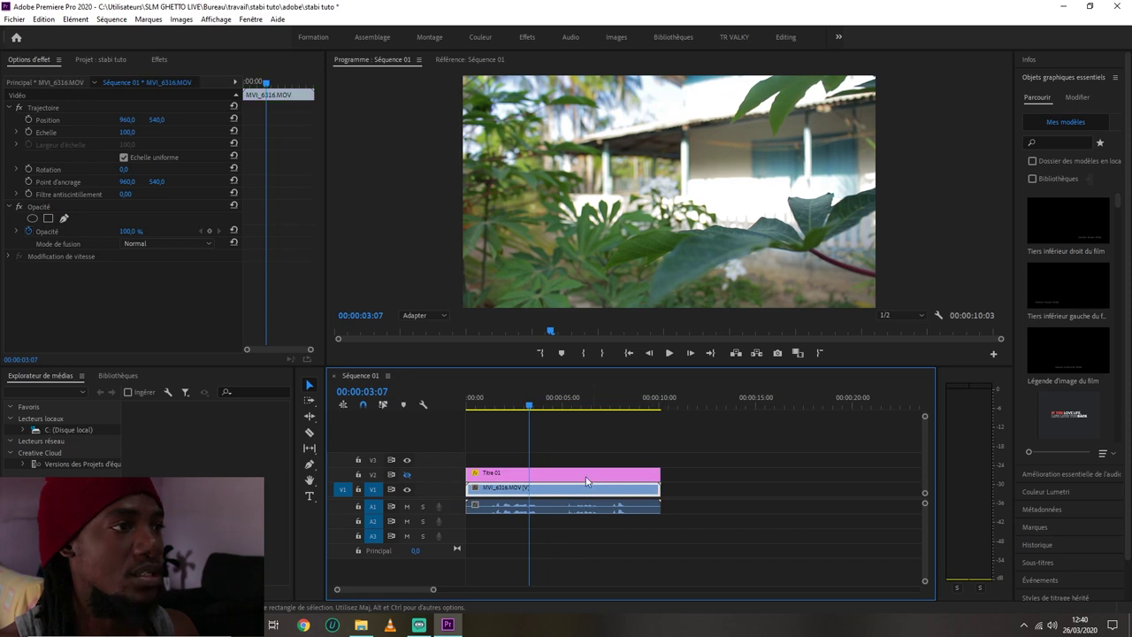
left_click(160, 60)
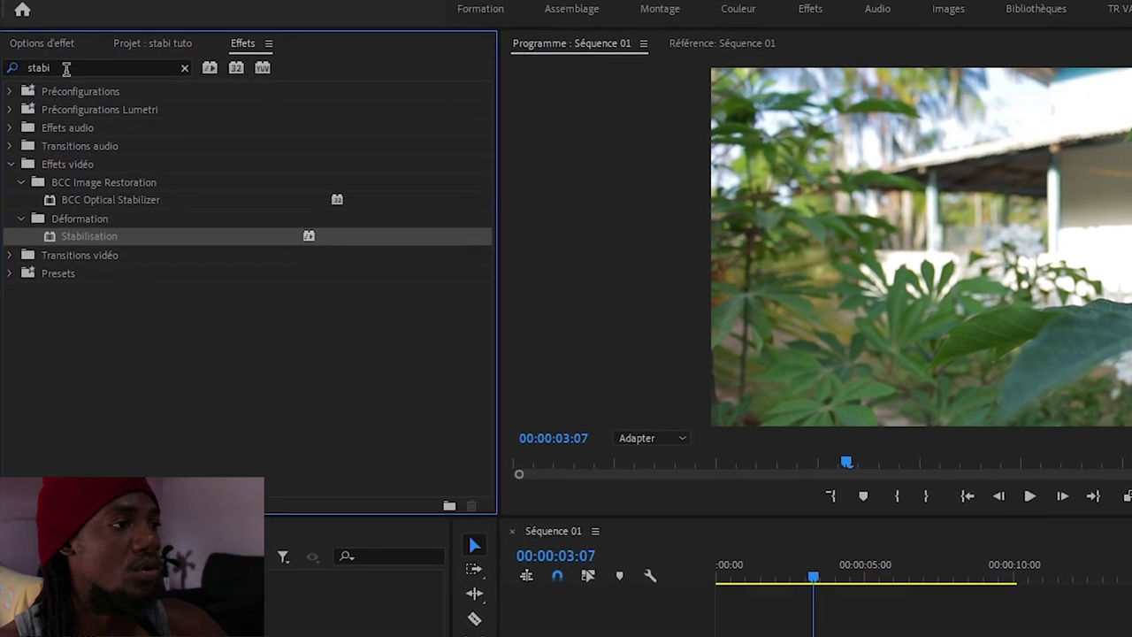
left_click(66, 67)
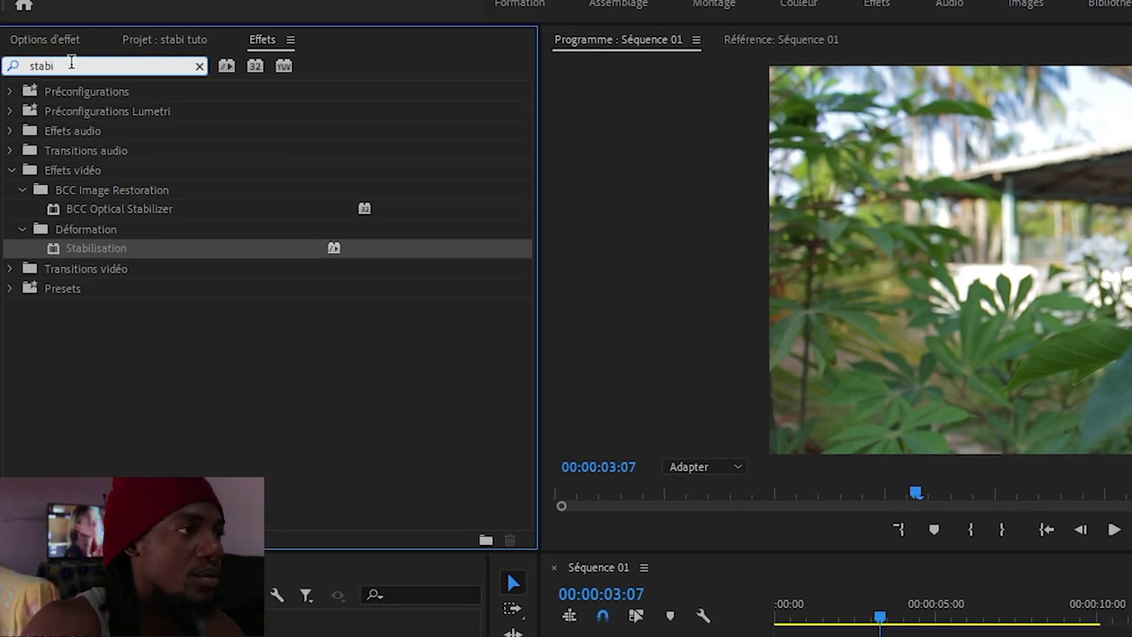
key("BackSpace")
key("BackSpace")
key("BackSpace")
type("s")
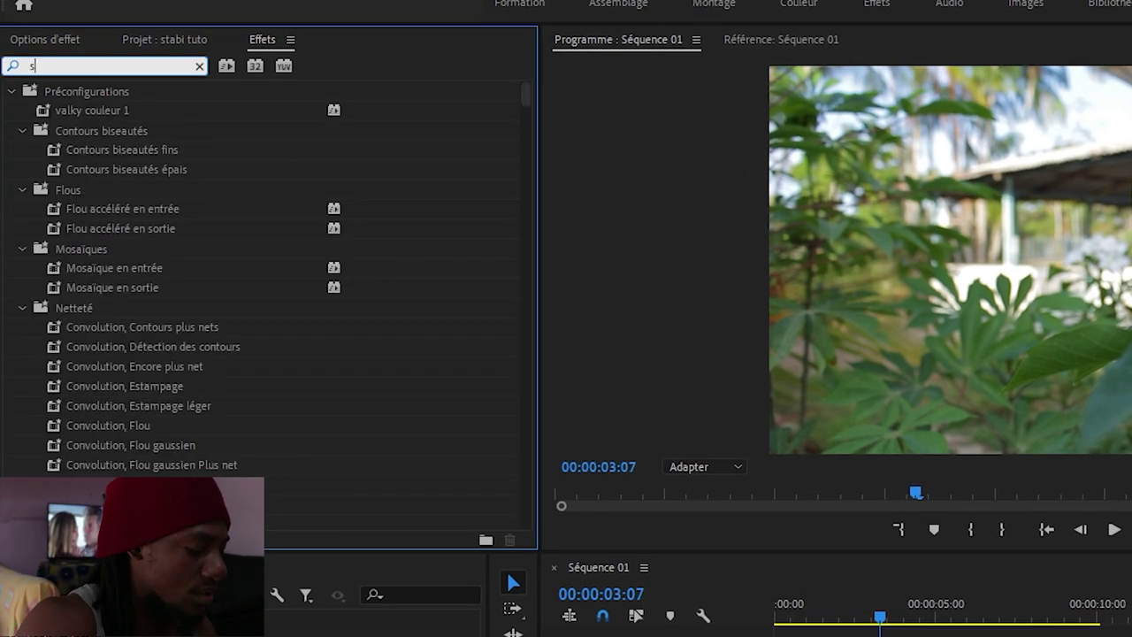
type("tb")
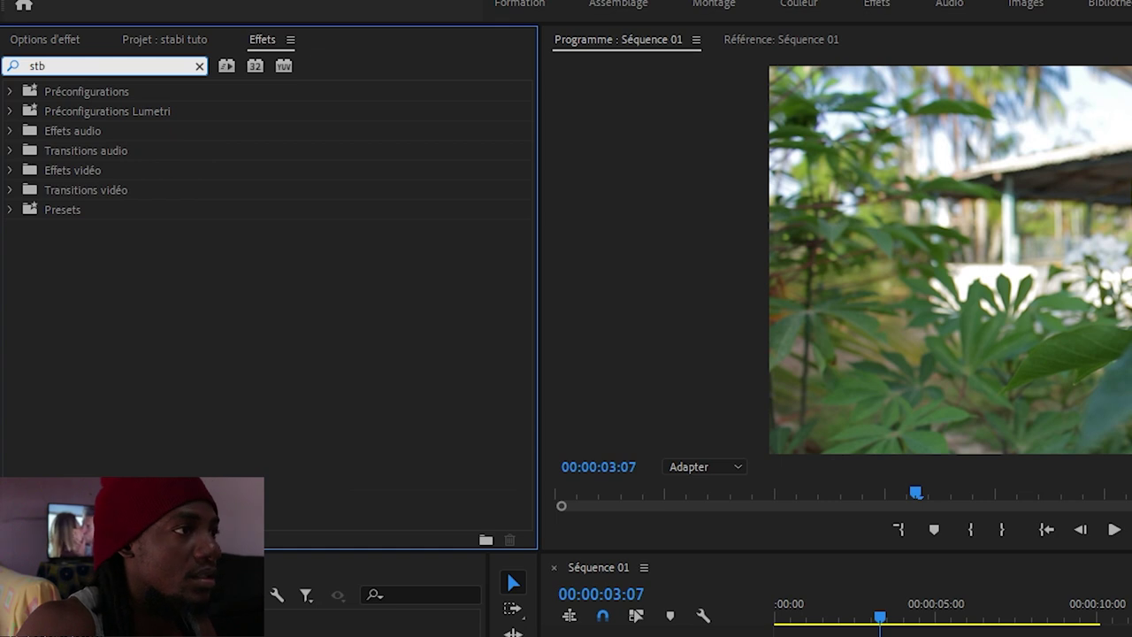
key("BackSpace")
type("abi")
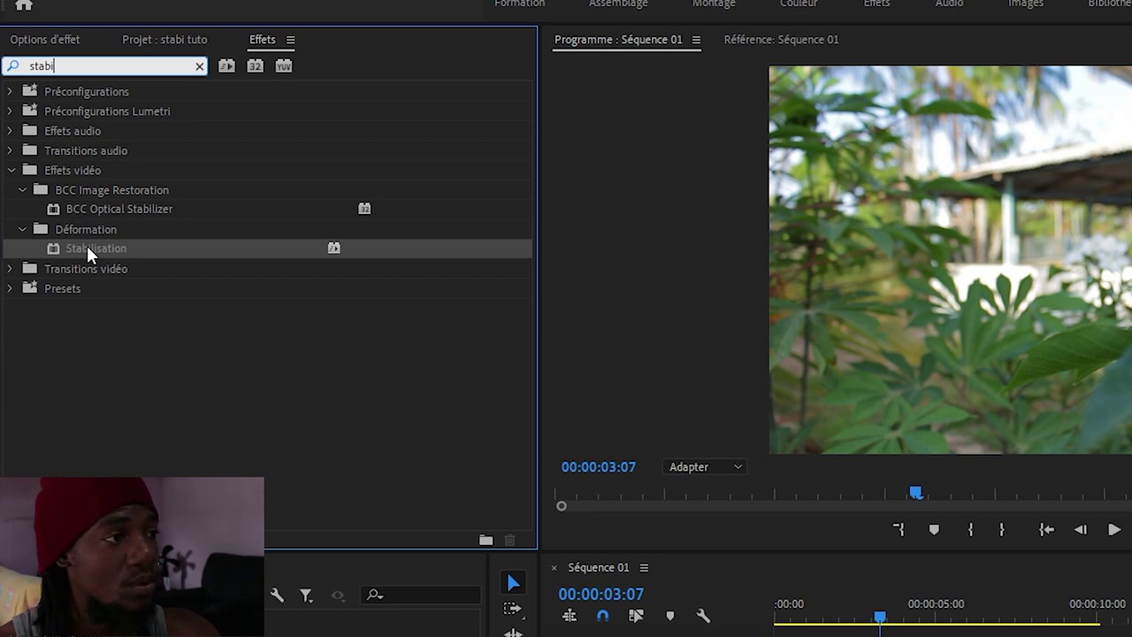
- Apply Stabilisation to MVI_6316.MOV and view its settings in Options d'effet
left_click_drag(87, 247, 566, 482)
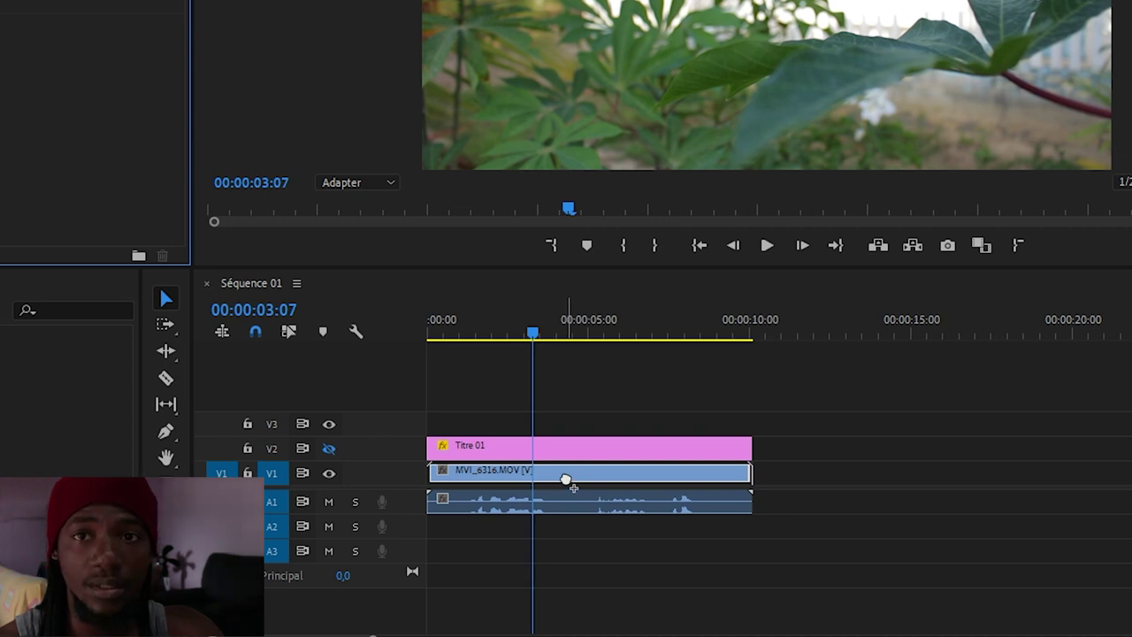
left_click_drag(566, 478, 565, 478)
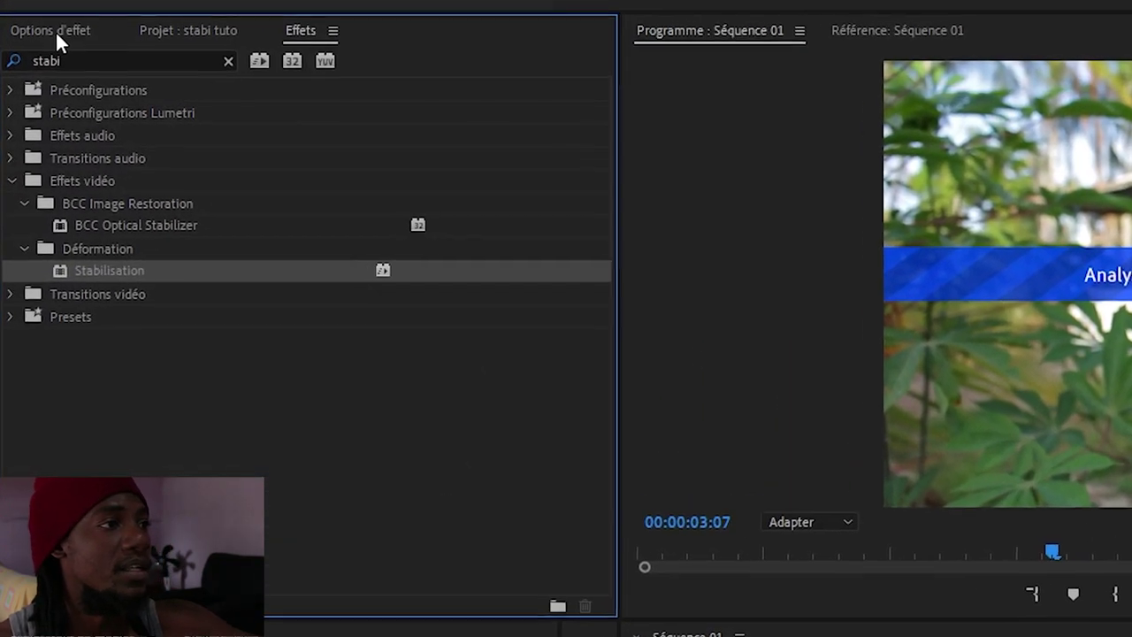
left_click(44, 44)
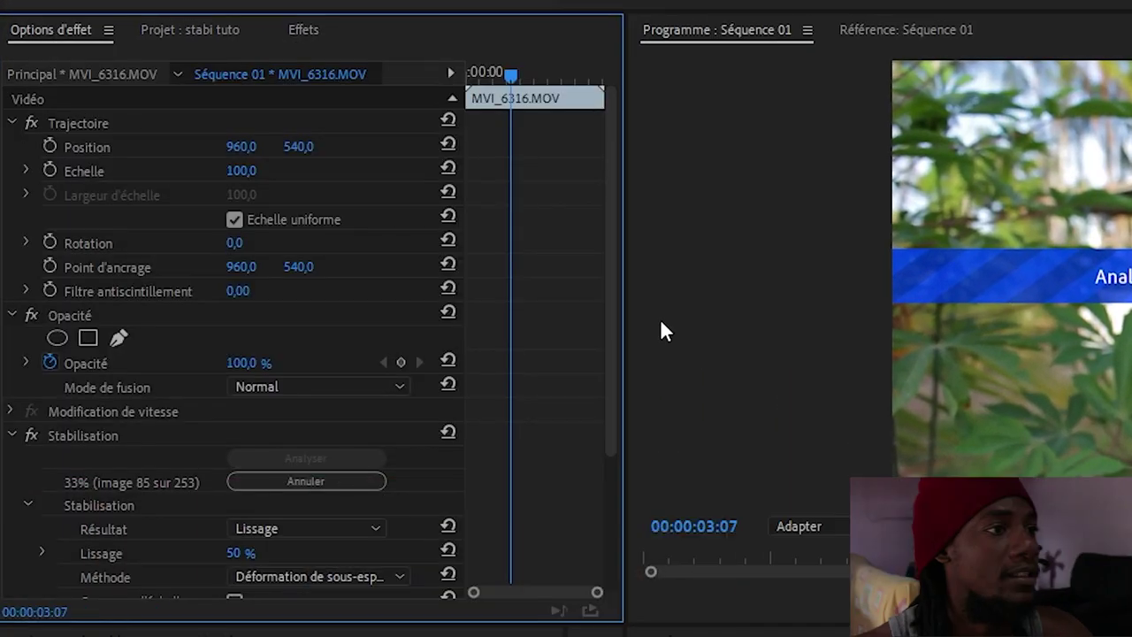
scroll(611, 215, "down", 5)
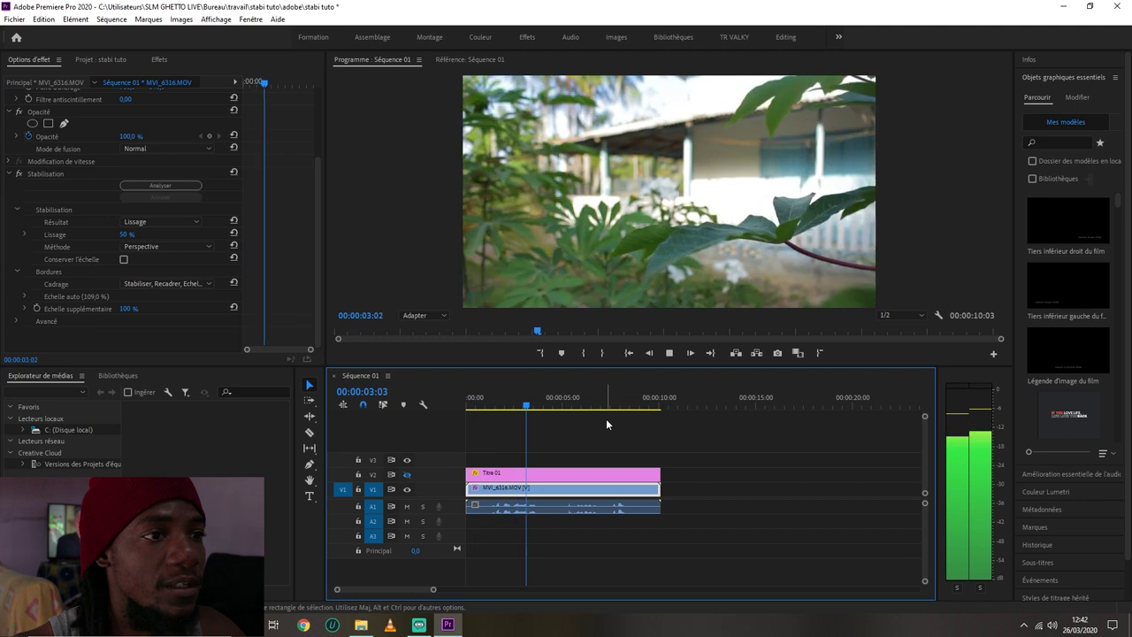
- Preview the stabilised playback, then return to the start of the sequence
key("space")
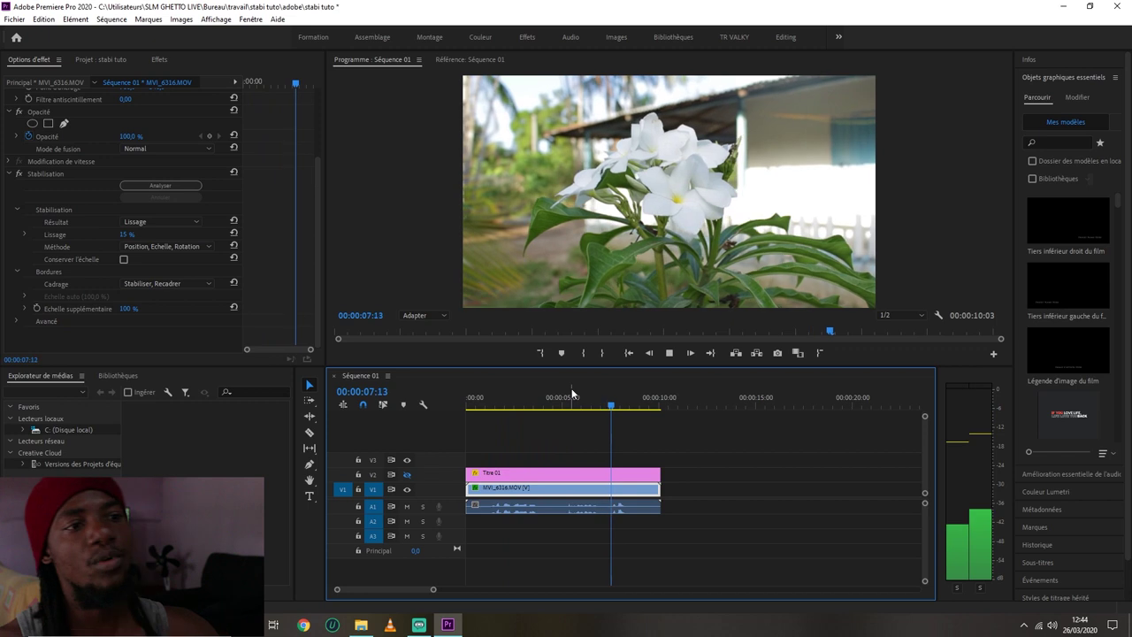
key("space")
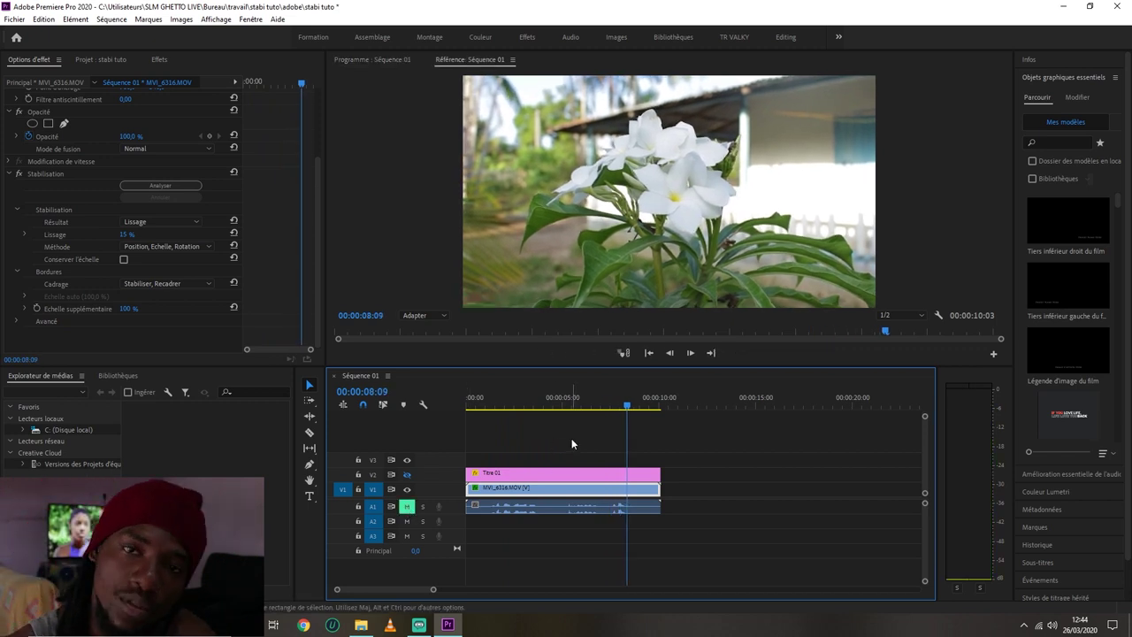
left_click(464, 404)
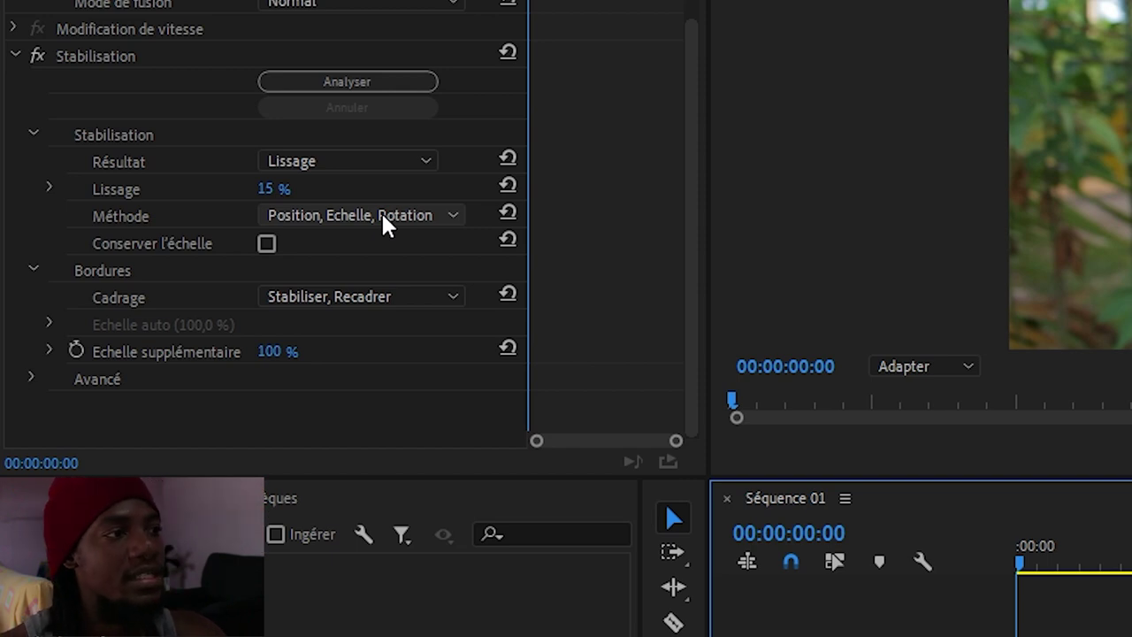
- Begin editing the Lissage smoothing value to lower it to 10 %
left_click(274, 188)
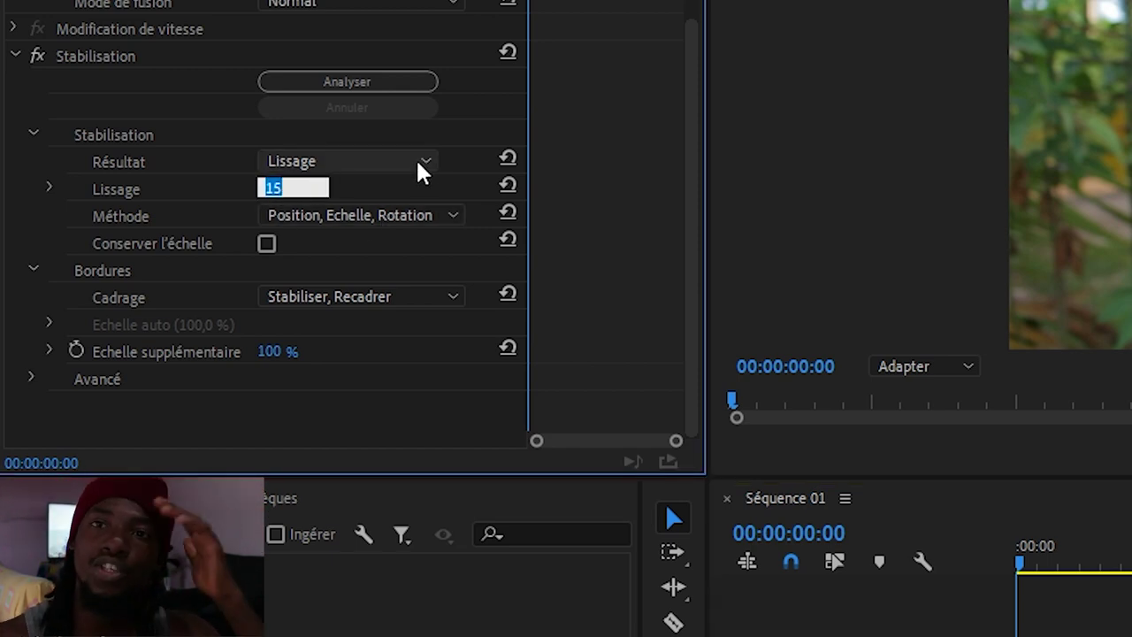